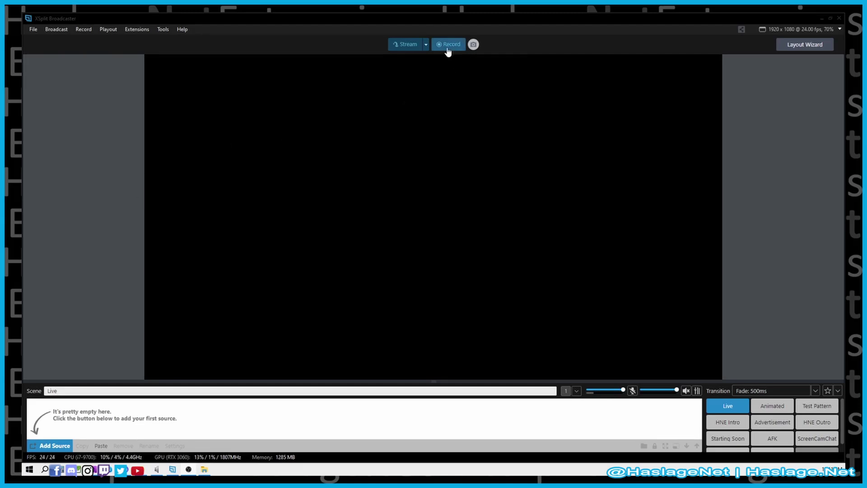
- Open the Record menu to list the two Active Scene outputs and the set-up/remove options
{"action": "left_click", "coordinate": [84, 30]}
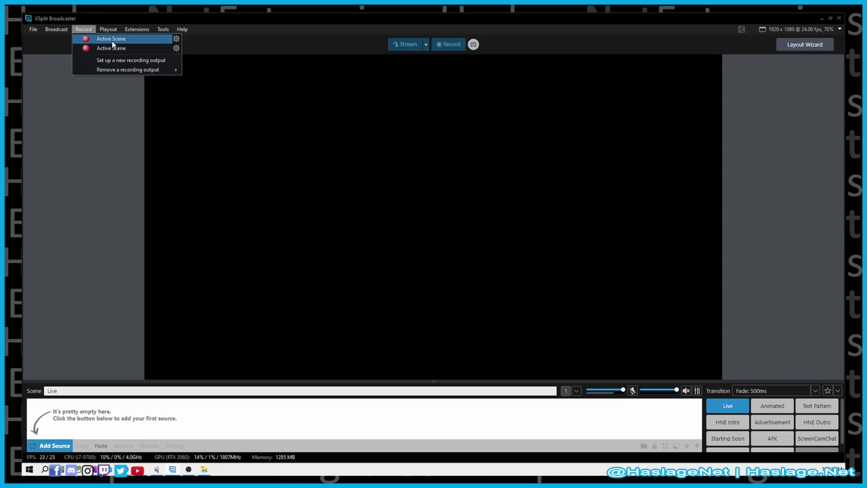
- Open Local Recording Properties and keep Active Scene as target and Quick Sync H.264 as codec
{"action": "left_click", "coordinate": [152, 60]}
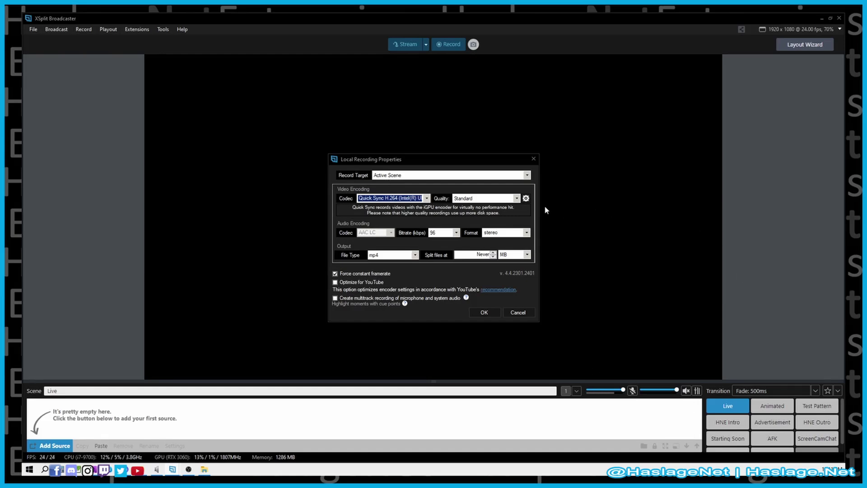
{"action": "left_click", "coordinate": [527, 175]}
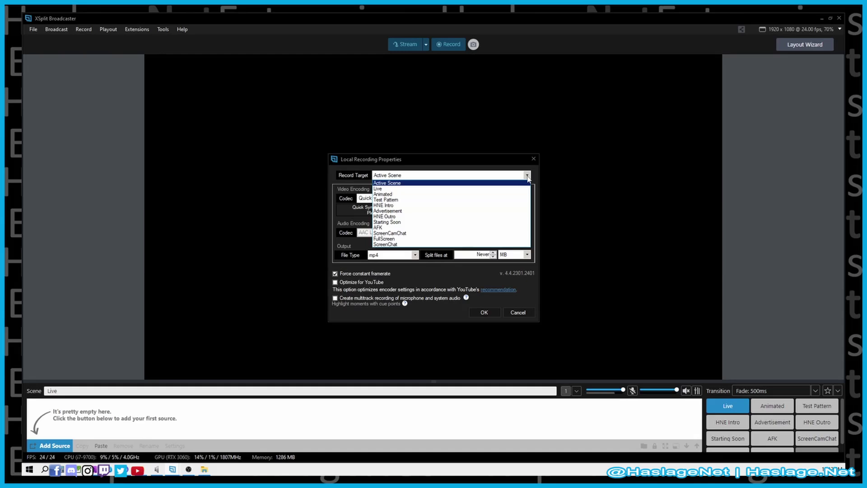
{"action": "left_click", "coordinate": [528, 177]}
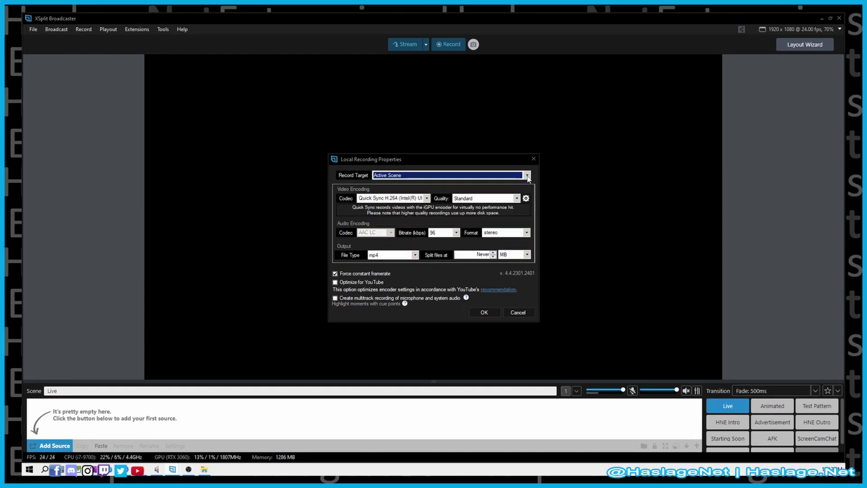
{"action": "left_click", "coordinate": [424, 199]}
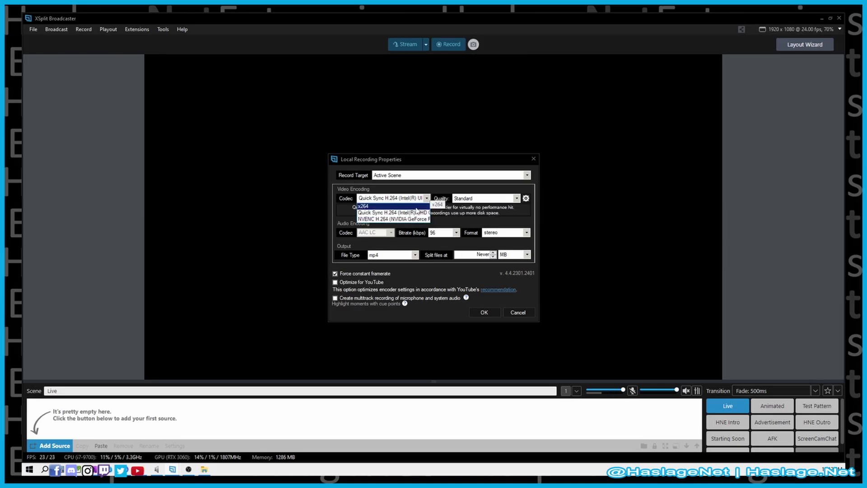
{"action": "left_click", "coordinate": [428, 201]}
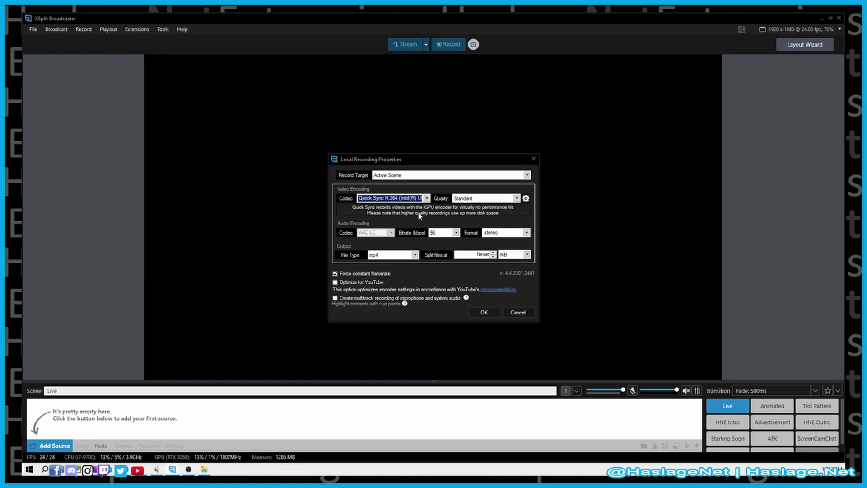
{"action": "left_click", "coordinate": [516, 199]}
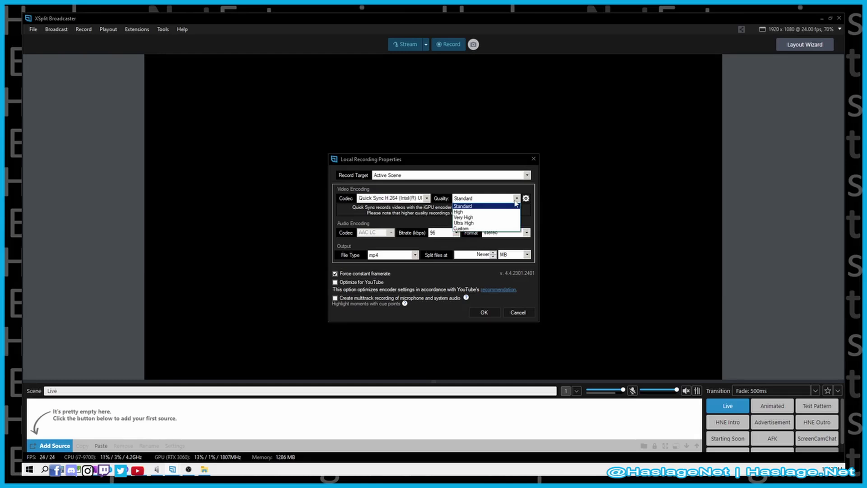
- Change the recording quality from Standard to Custom
{"action": "left_click", "coordinate": [491, 228]}
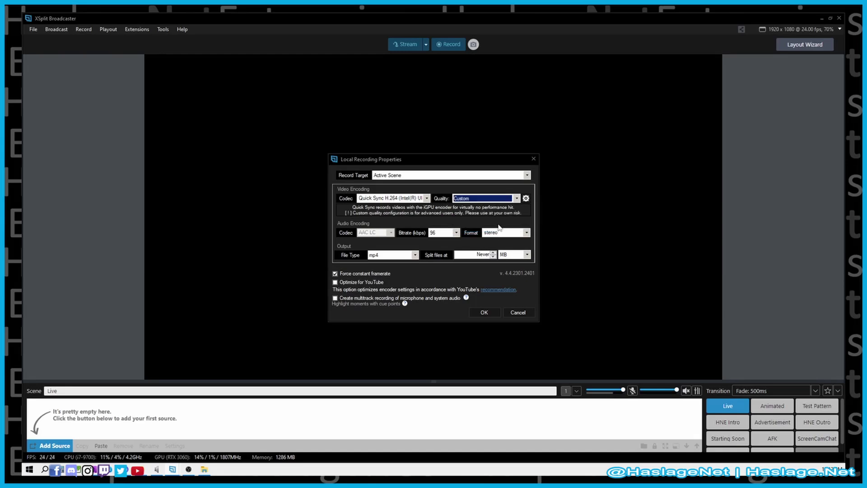
{"action": "left_click", "coordinate": [515, 199]}
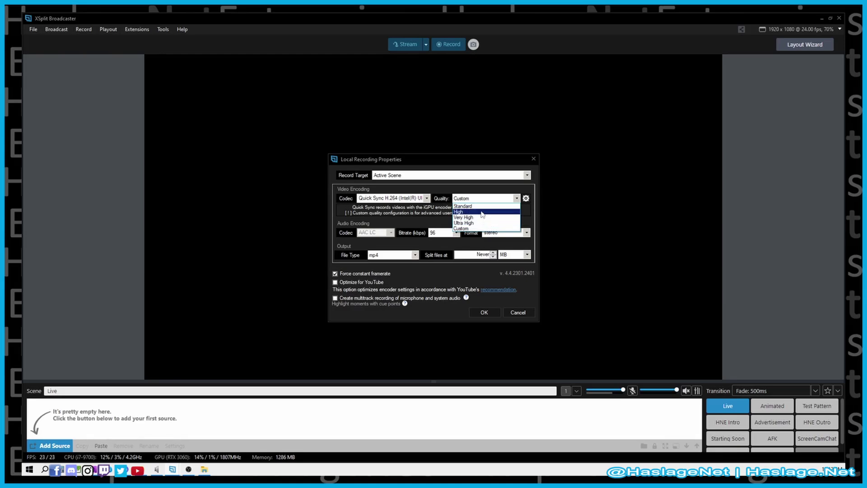
{"action": "left_click", "coordinate": [528, 199]}
- View and close the custom encoder Configuration String, then review the audio bitrate options
{"action": "left_click", "coordinate": [527, 198]}
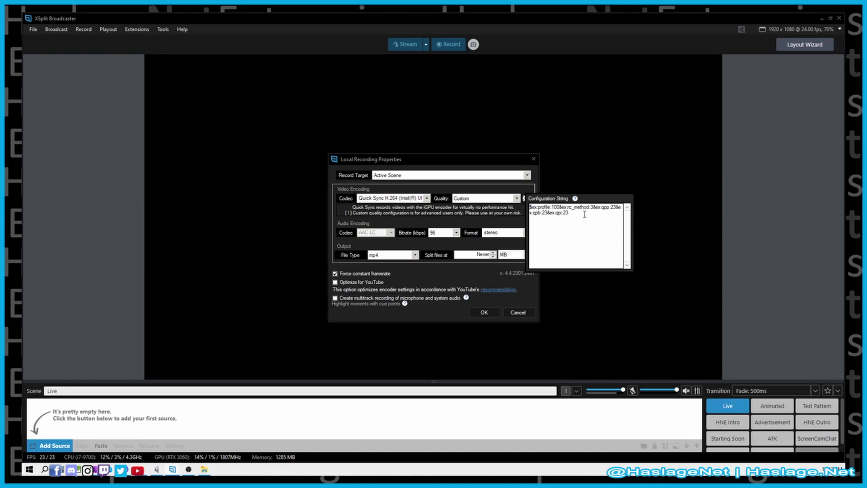
{"action": "left_click", "coordinate": [519, 213]}
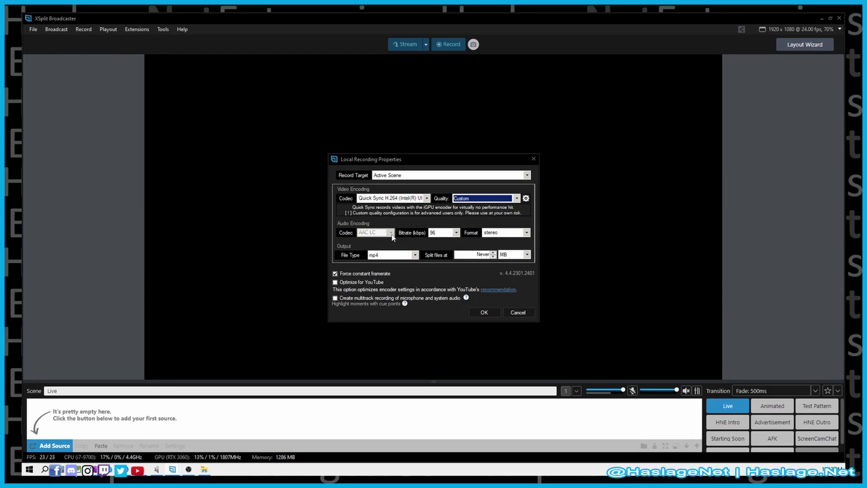
{"action": "left_click", "coordinate": [457, 234]}
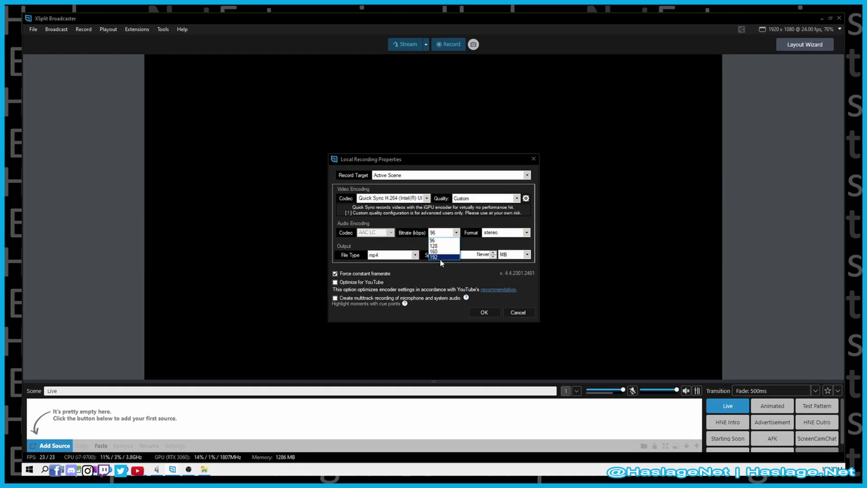
{"action": "left_click", "coordinate": [470, 246]}
{"action": "left_click", "coordinate": [508, 235]}
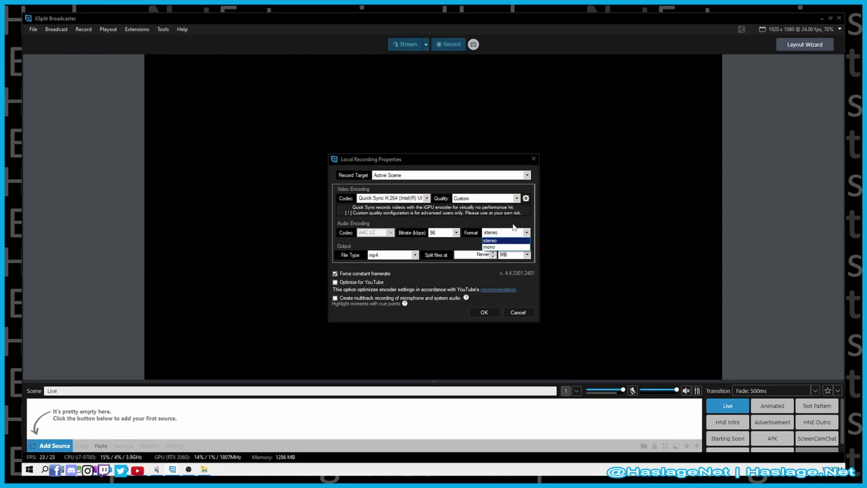
{"action": "left_click", "coordinate": [514, 227]}
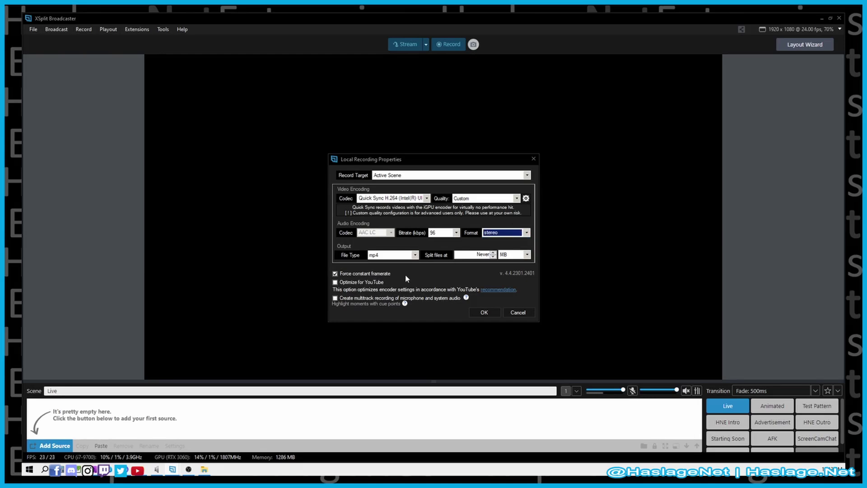
{"action": "left_click", "coordinate": [415, 254]}
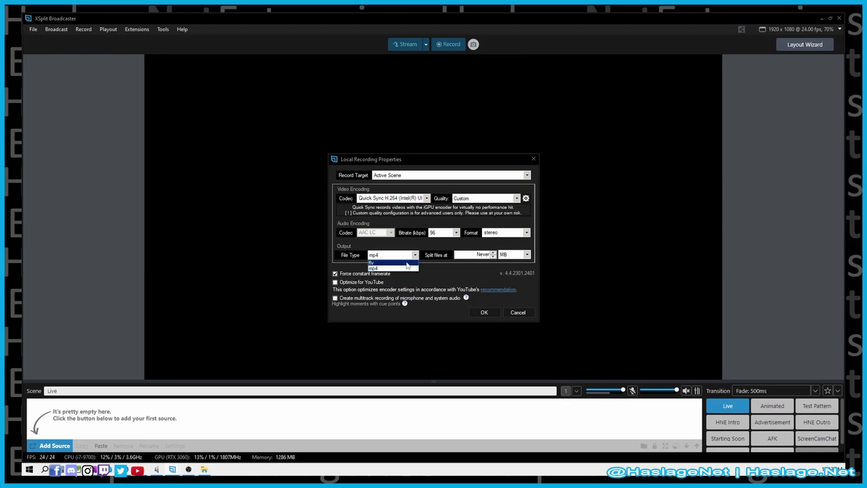
{"action": "left_click", "coordinate": [407, 269]}
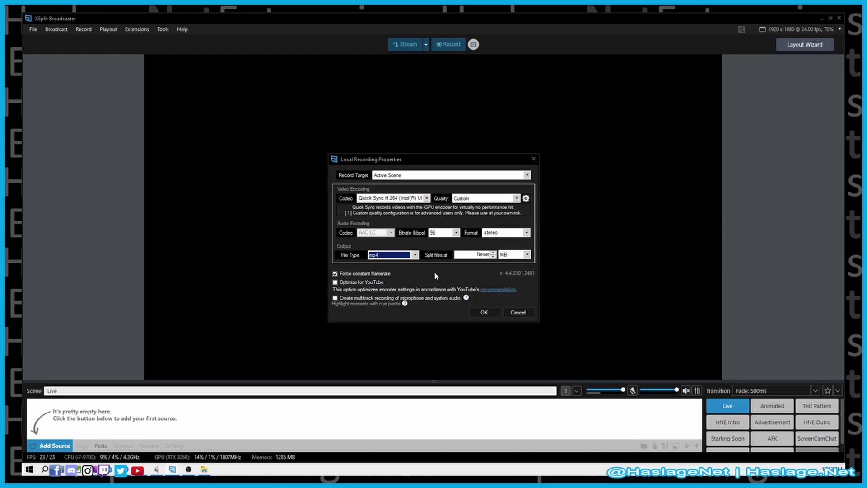
{"action": "left_click", "coordinate": [492, 253]}
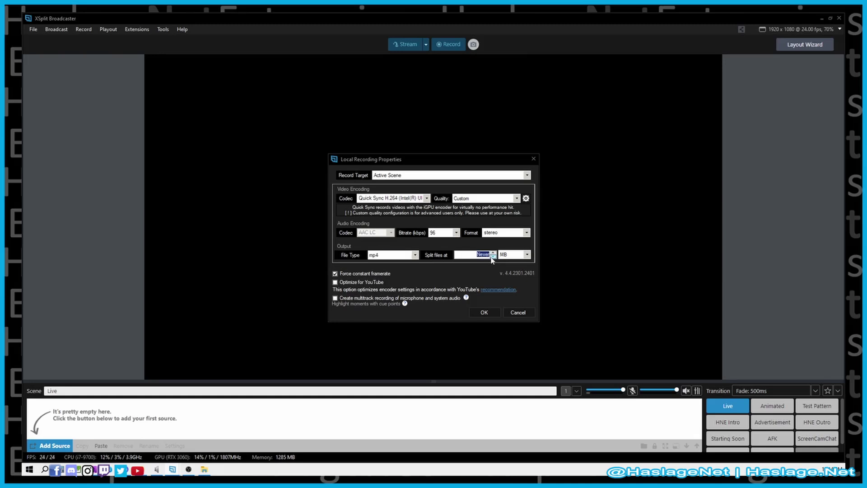
{"action": "left_click", "coordinate": [492, 253]}
{"action": "left_click", "coordinate": [493, 253]}
{"action": "left_click", "coordinate": [493, 253]}
{"action": "left_click", "coordinate": [493, 257]}
{"action": "left_click", "coordinate": [493, 256]}
{"action": "left_click", "coordinate": [527, 255]}
{"action": "left_click", "coordinate": [454, 273]}
{"action": "left_click", "coordinate": [519, 312]}
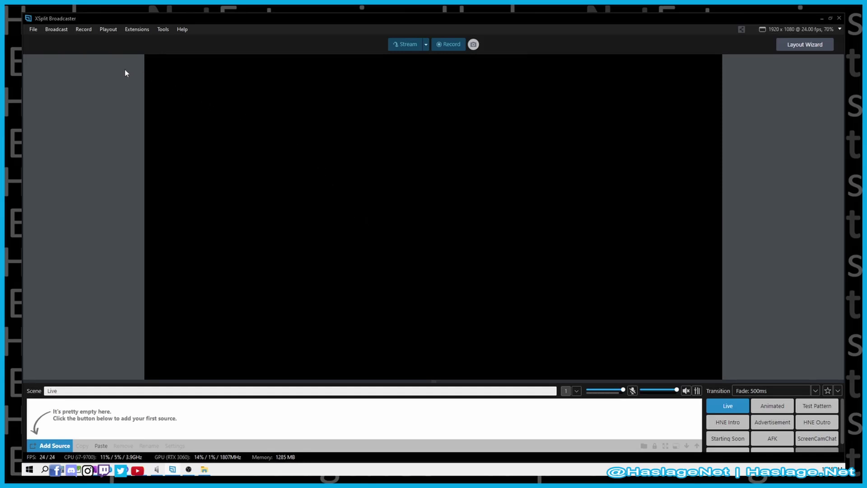
{"action": "left_click", "coordinate": [83, 29]}
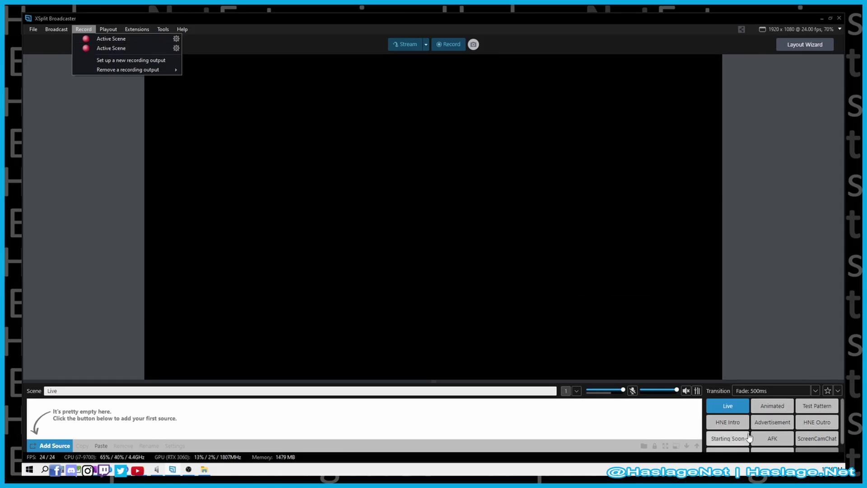
{"action": "mouse_move", "coordinate": [737, 442]}
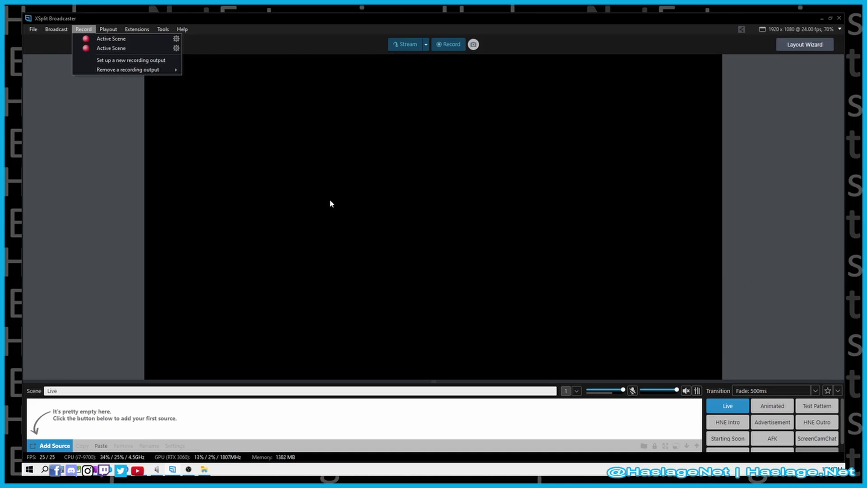
{"action": "left_click", "coordinate": [103, 205]}
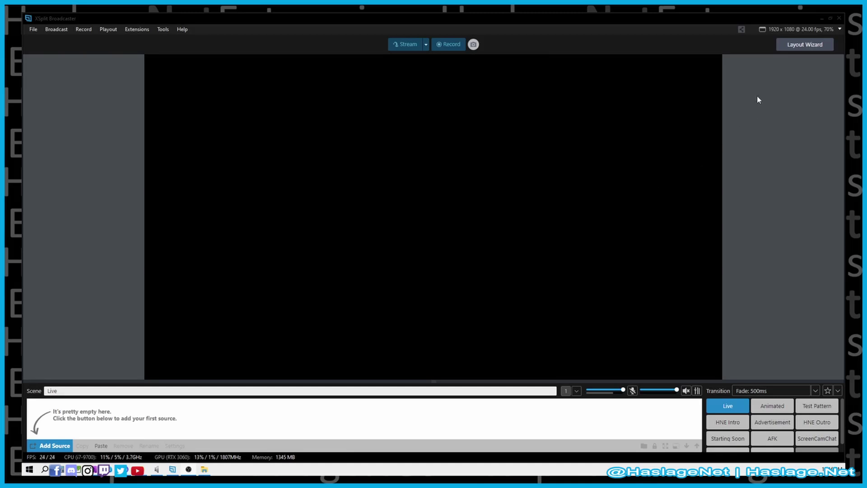
{"action": "left_click", "coordinate": [839, 29]}
{"action": "mouse_move", "coordinate": [818, 64]}
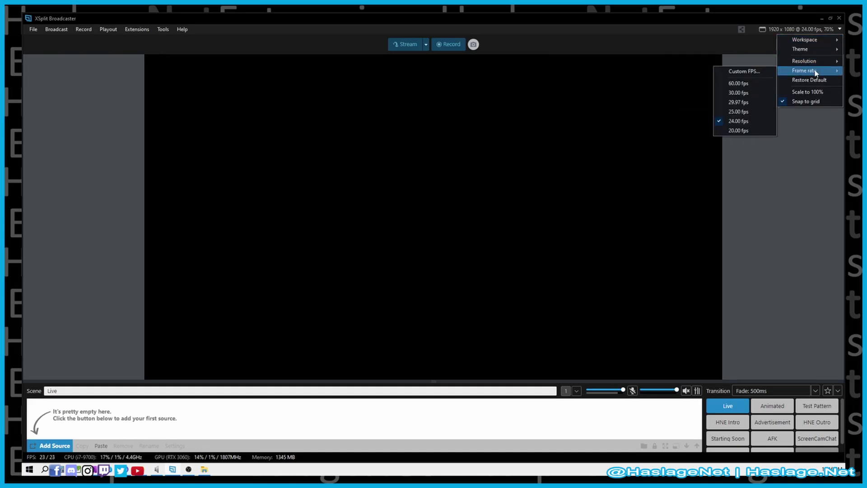
{"action": "mouse_move", "coordinate": [814, 49]}
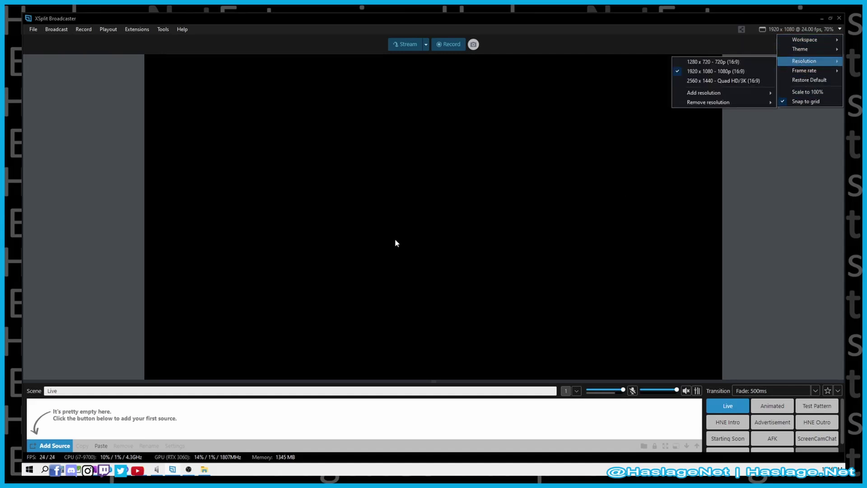
{"action": "left_click", "coordinate": [79, 239]}
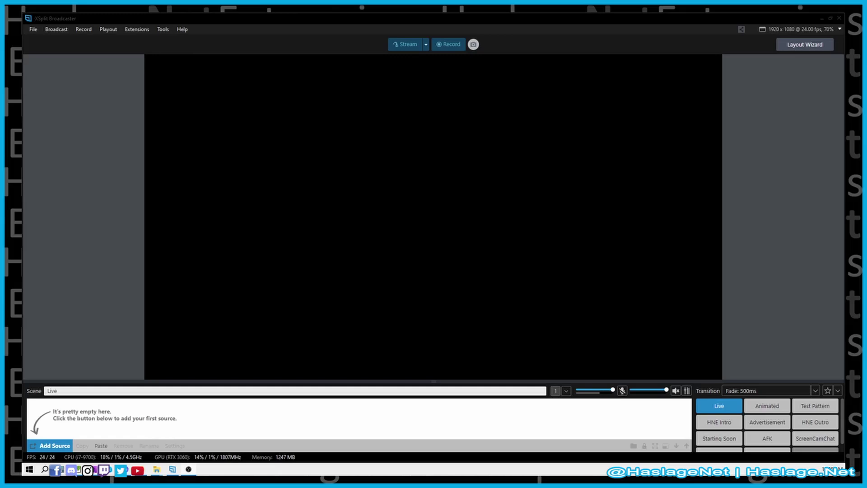
{"action": "left_click", "coordinate": [33, 29]}
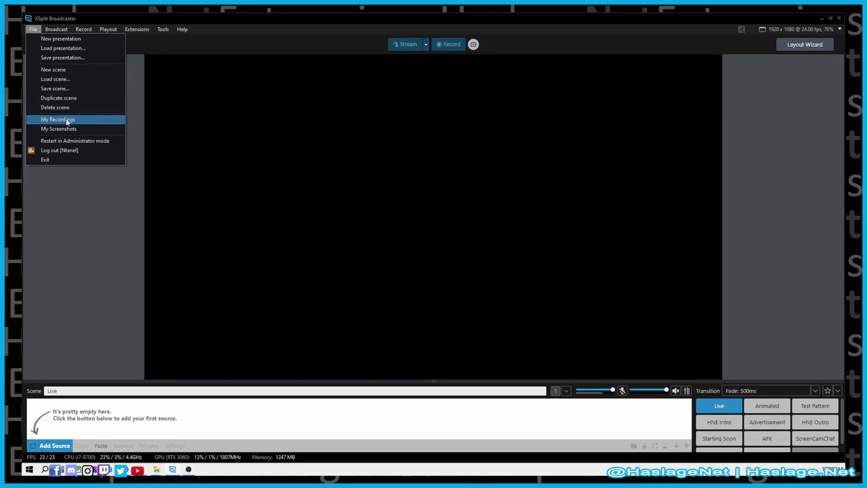
- Open My Recordings and view the XSPLIT RECORDINGS folder under Videos on E: in Explorer
{"action": "left_click", "coordinate": [69, 120]}
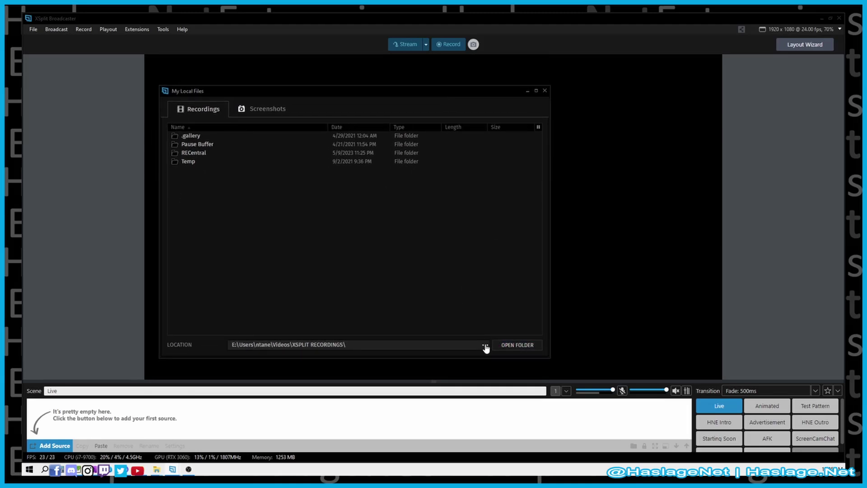
{"action": "left_click", "coordinate": [509, 346]}
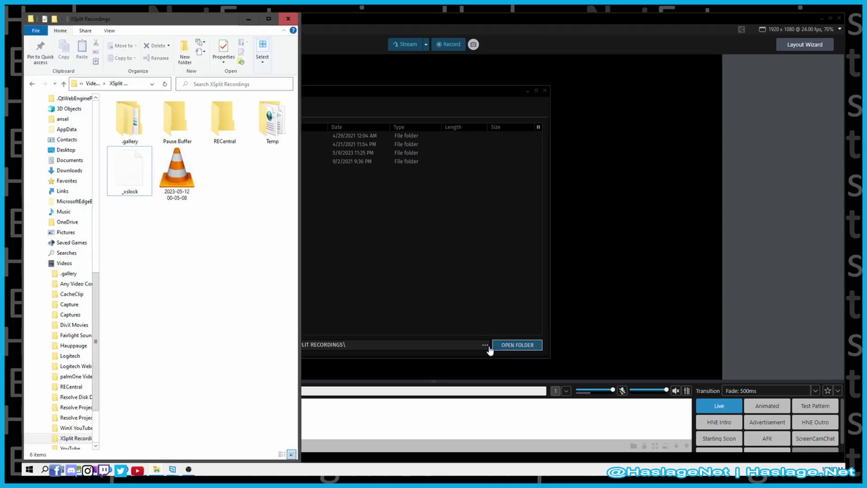
{"action": "left_click", "coordinate": [286, 19]}
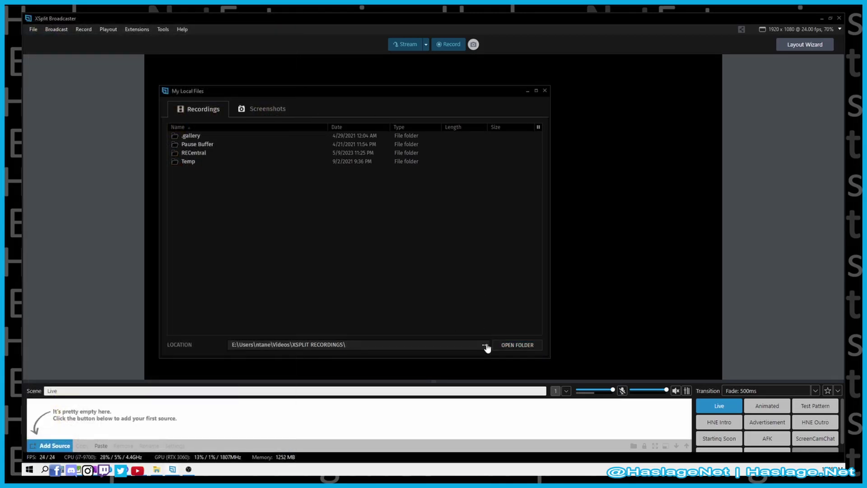
- Leave the recordings save location unchanged and close the My Local Files browser
{"action": "left_click", "coordinate": [486, 346]}
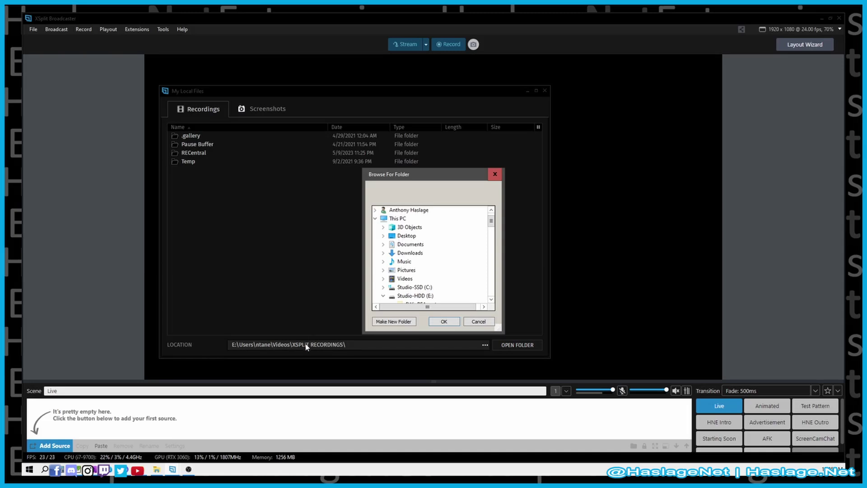
{"action": "left_click", "coordinate": [479, 322]}
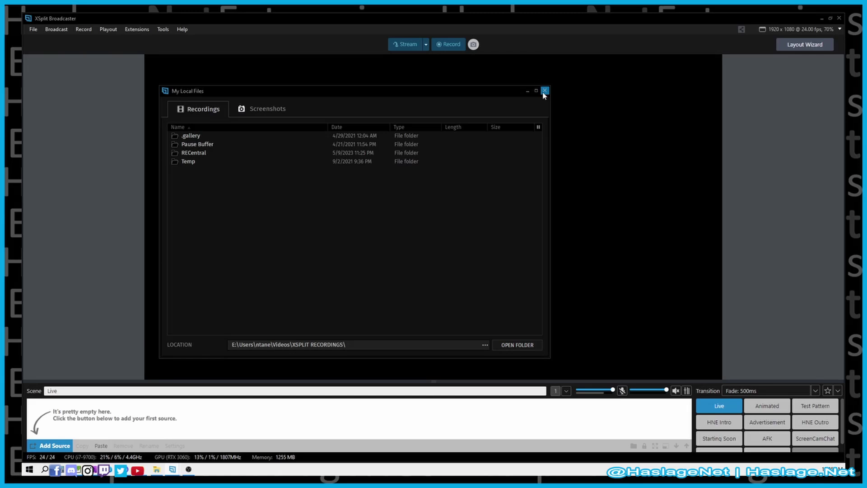
{"action": "left_click", "coordinate": [545, 90]}
{"action": "left_click", "coordinate": [25, 29]}
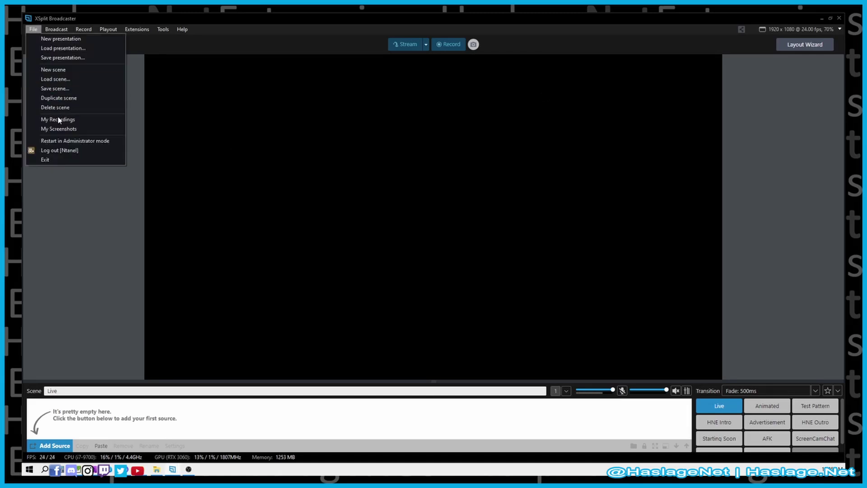
- View the XSPLIT SCREENSHOTS folder in Explorer, then bring up Browse For Folder for the screenshots location
{"action": "left_click", "coordinate": [59, 130]}
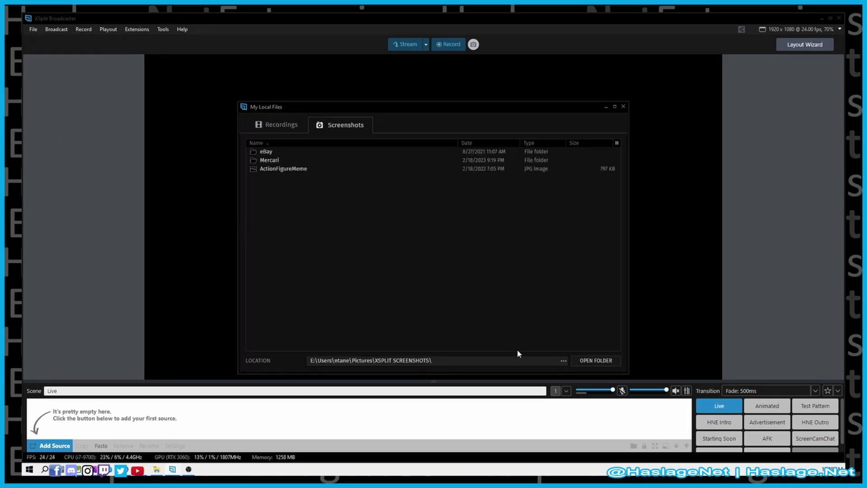
{"action": "left_click", "coordinate": [587, 360]}
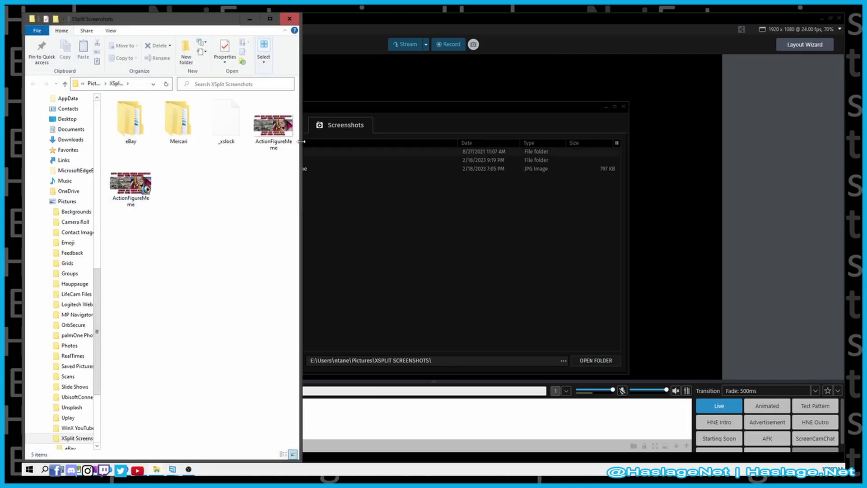
{"action": "left_click", "coordinate": [289, 19]}
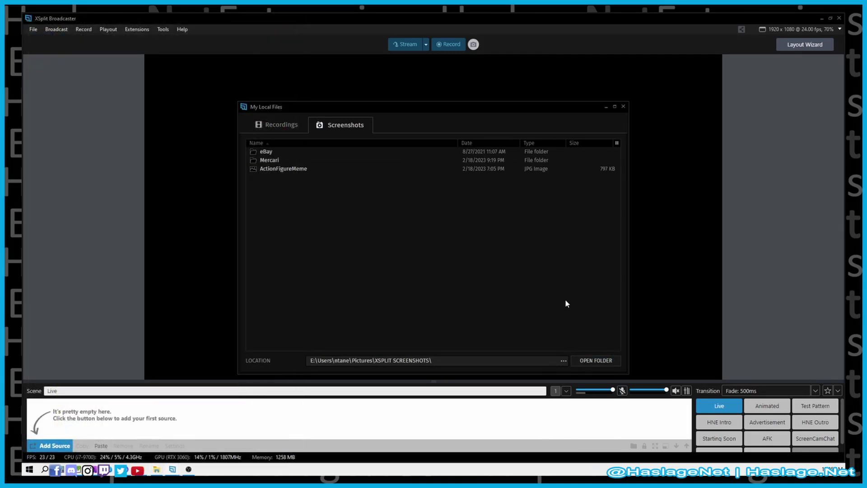
{"action": "left_click", "coordinate": [564, 360]}
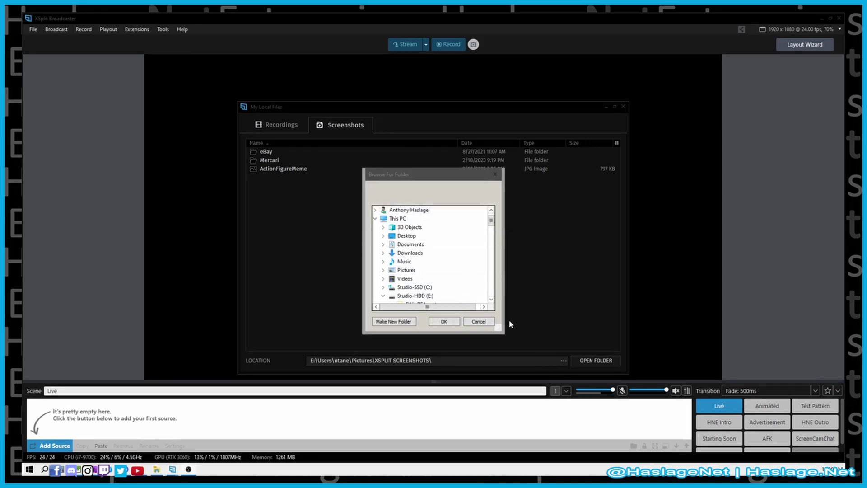
{"action": "left_click", "coordinate": [524, 298]}
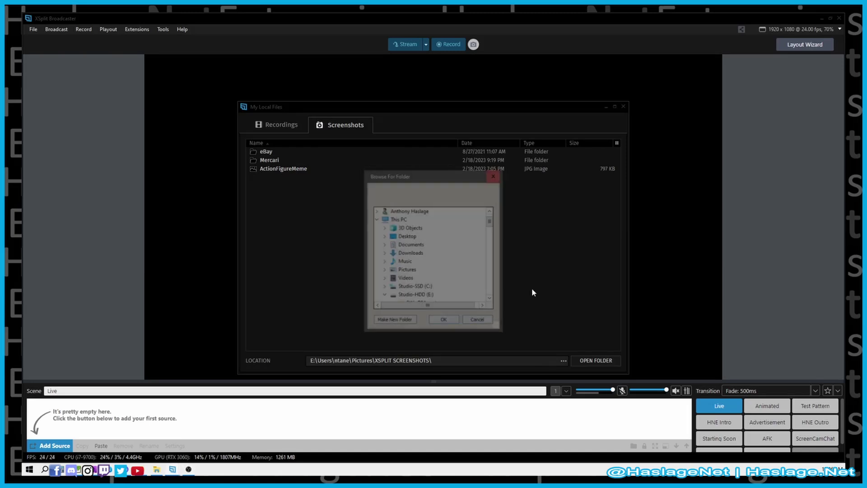